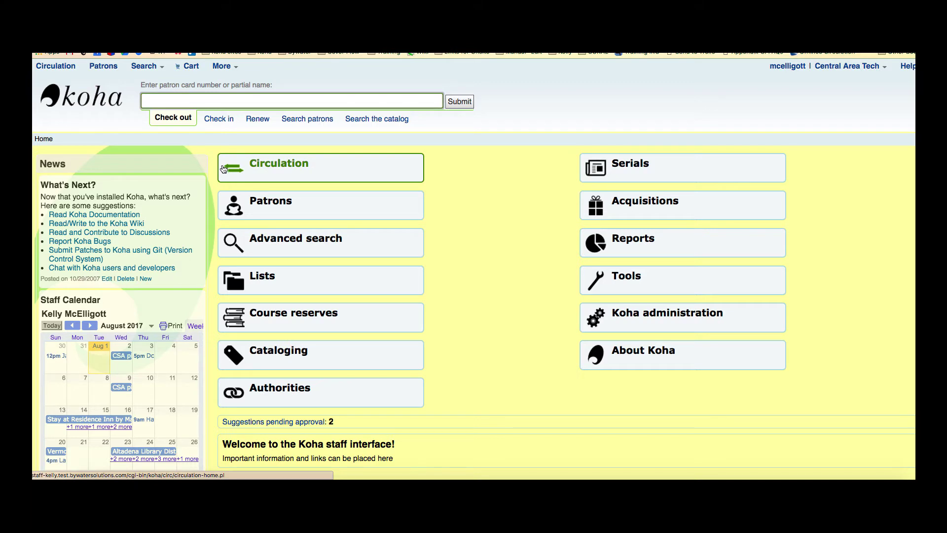
# In Patrons, compare the New patron and Quick add category lists, settling on New patron categories.
pyautogui.click(266, 213)
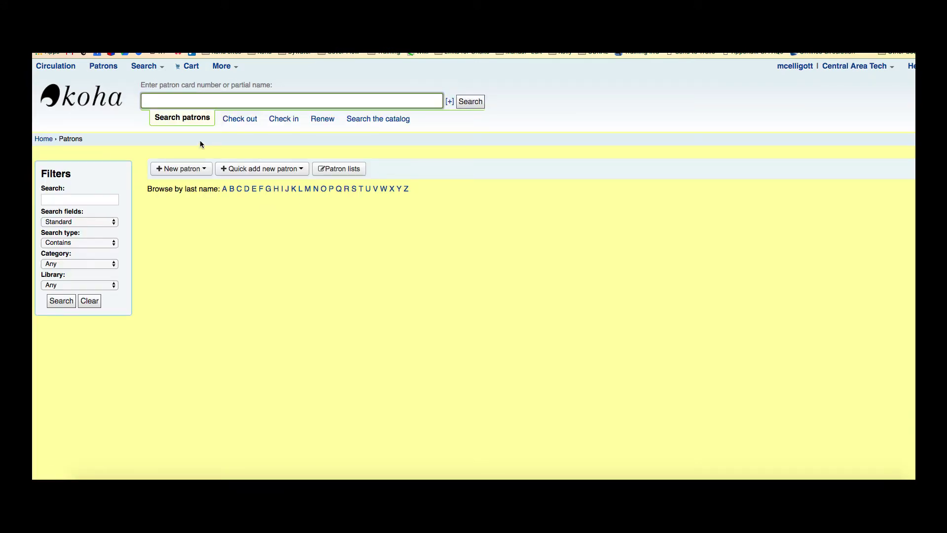
pyautogui.click(165, 169)
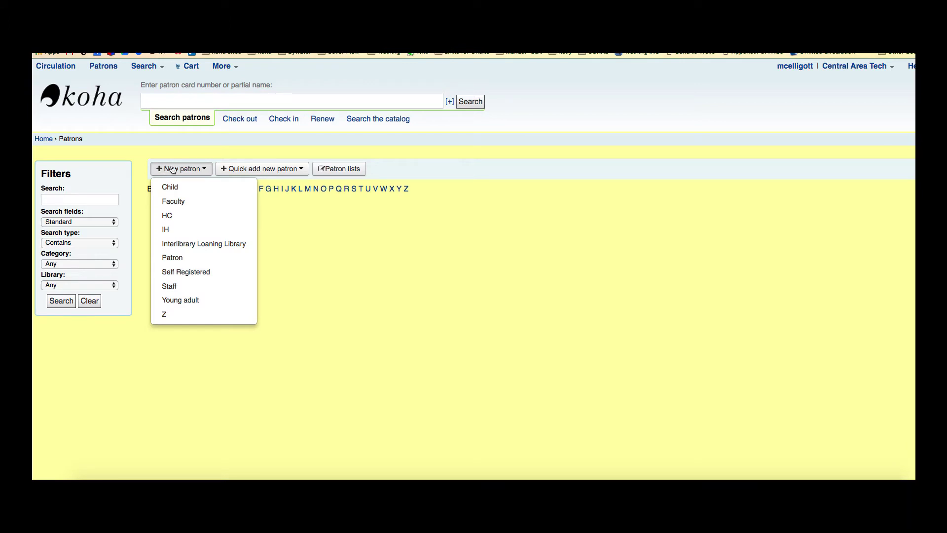
pyautogui.click(277, 169)
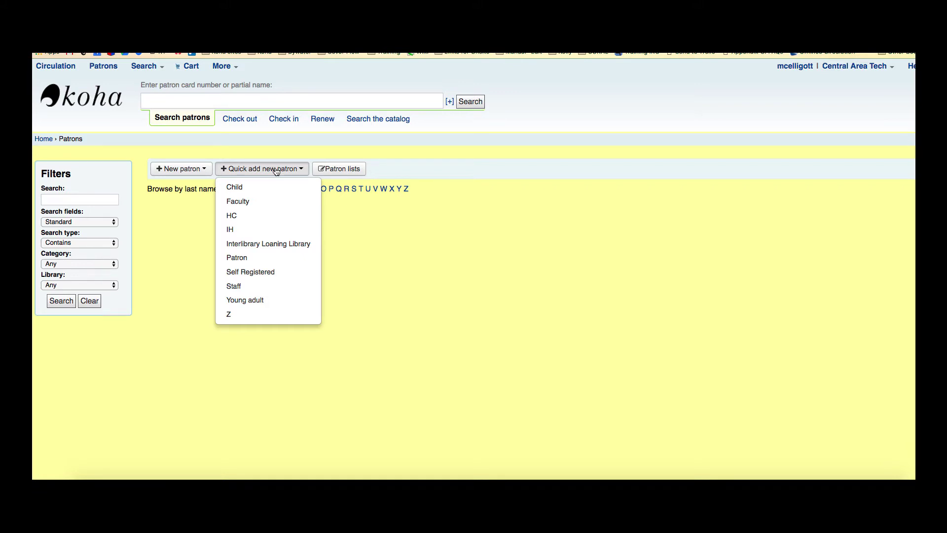
pyautogui.click(182, 170)
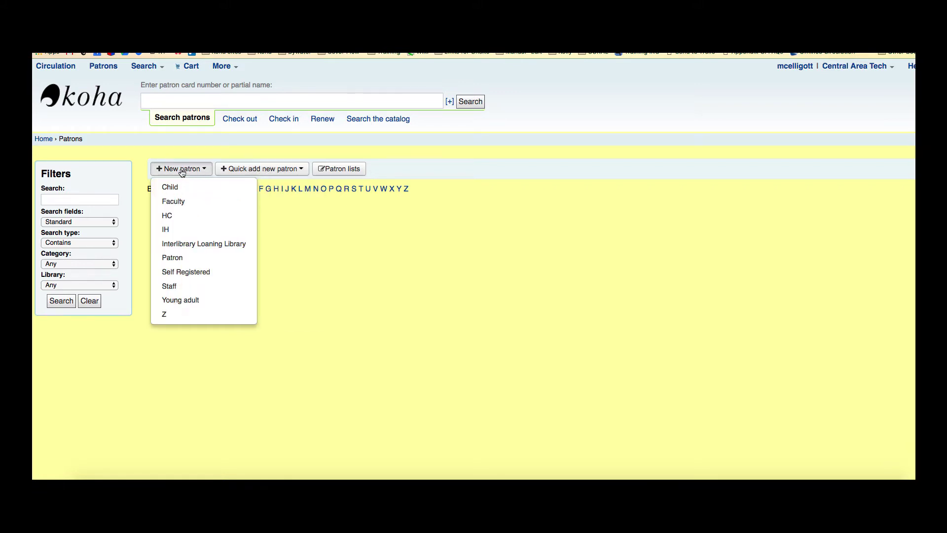
pyautogui.click(195, 301)
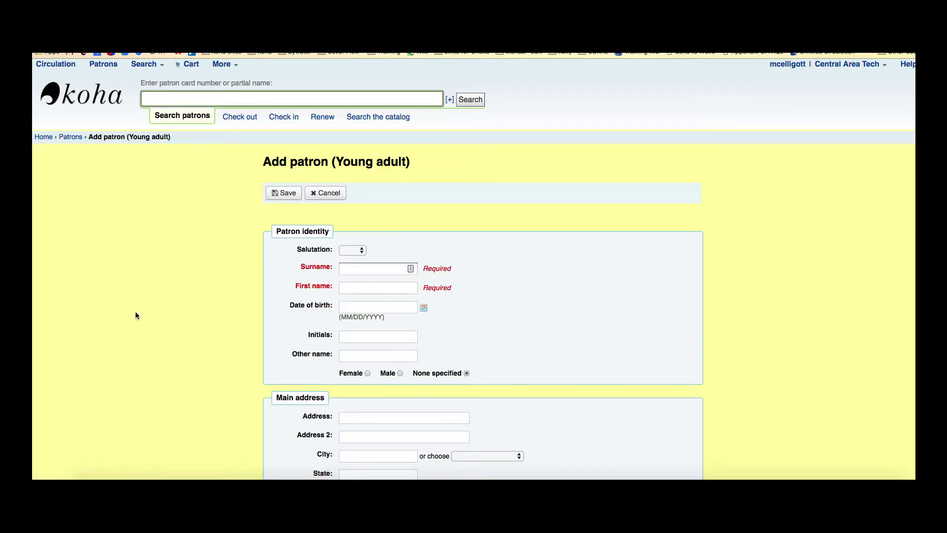
pyautogui.scroll(-1, 135, 313)
pyautogui.scroll(-4, 134, 315)
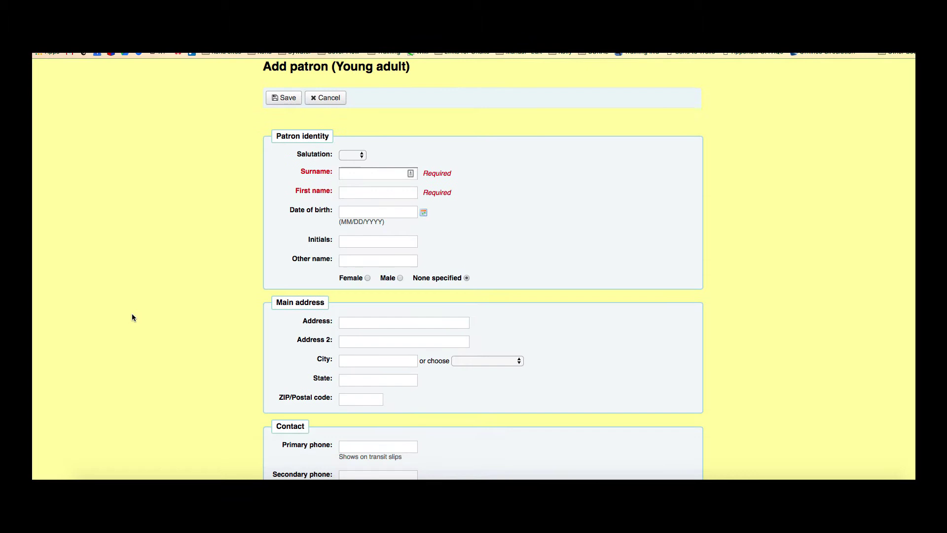
pyautogui.scroll(-6, 132, 312)
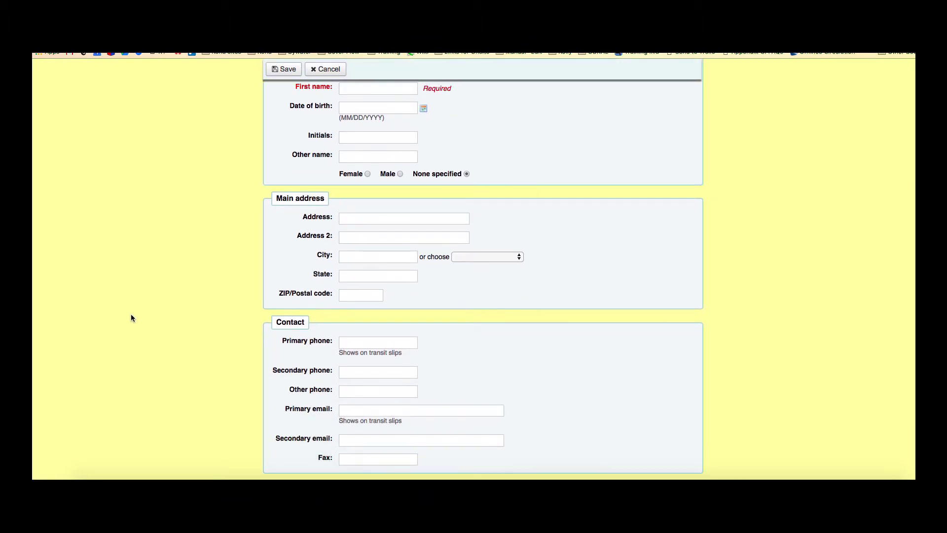
pyautogui.scroll(-13, 131, 317)
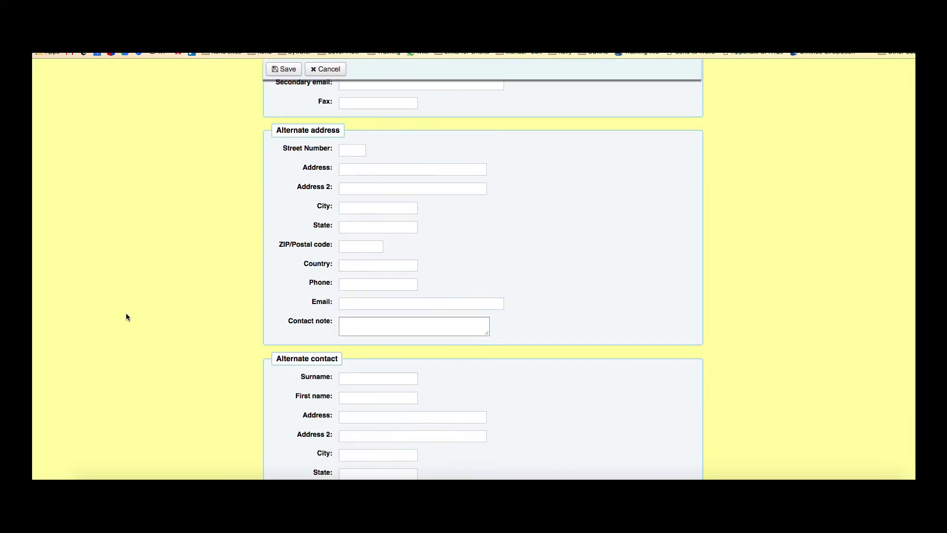
pyautogui.scroll(-3, 124, 316)
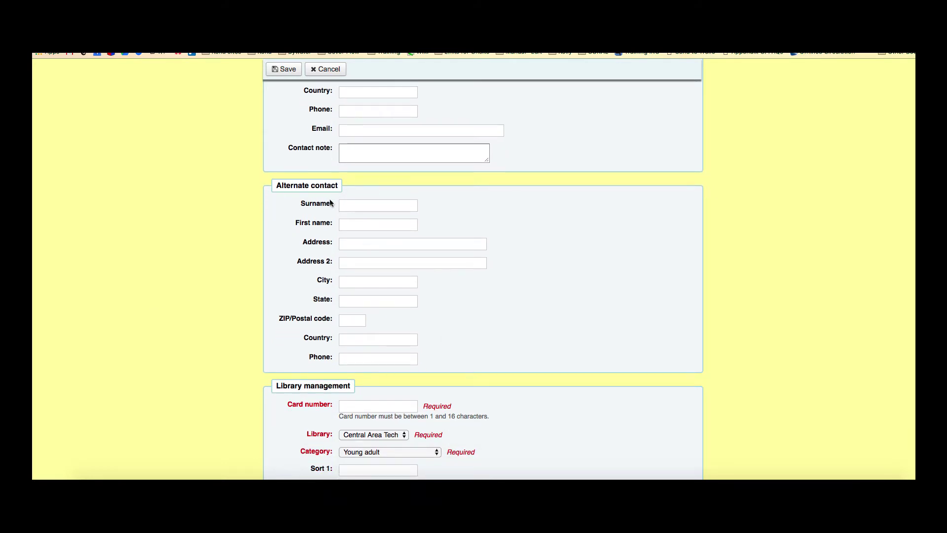
pyautogui.scroll(10, 180, 200)
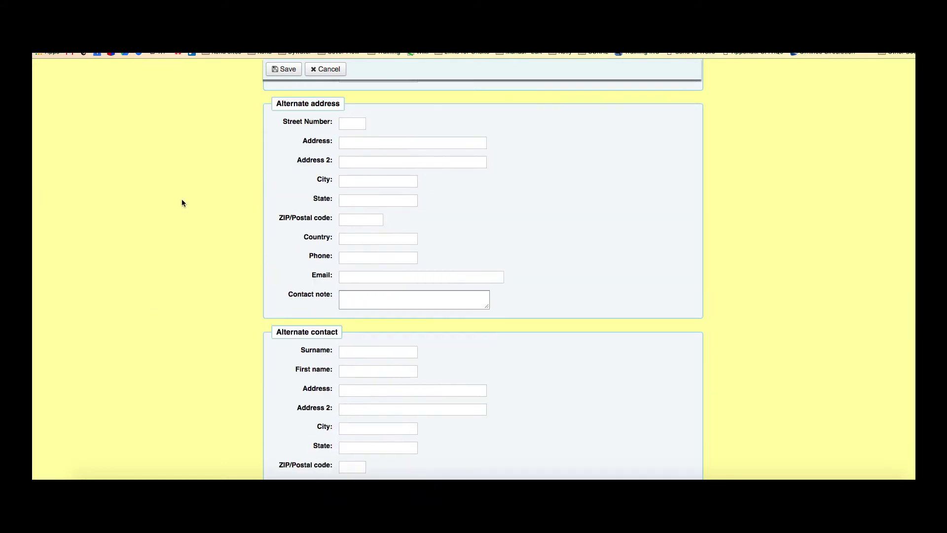
pyautogui.scroll(-20, 199, 239)
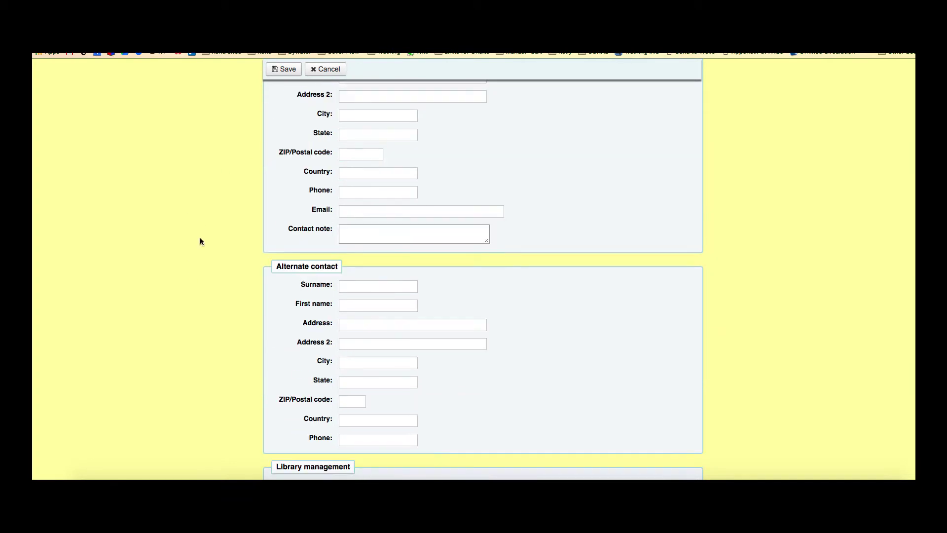
pyautogui.scroll(-10, 200, 243)
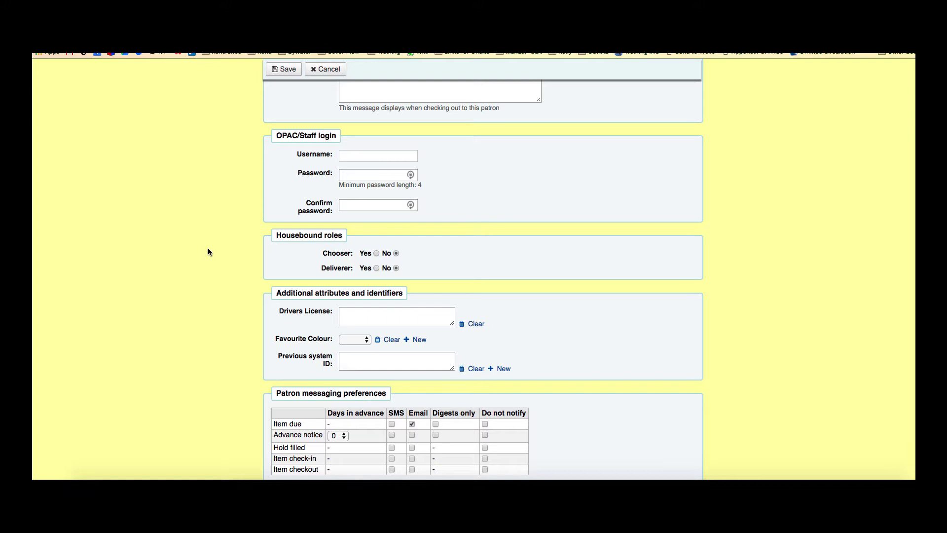
pyautogui.scroll(12, 208, 247)
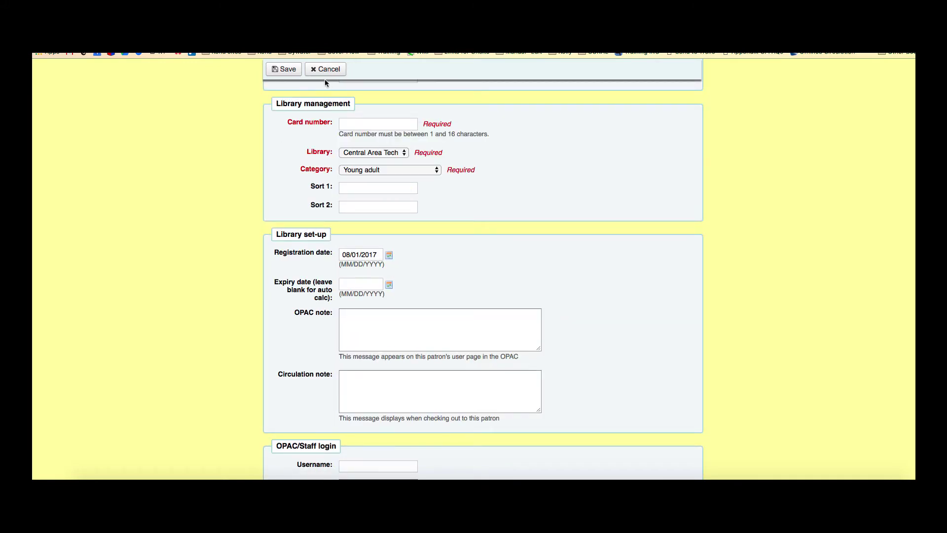
pyautogui.click(325, 69)
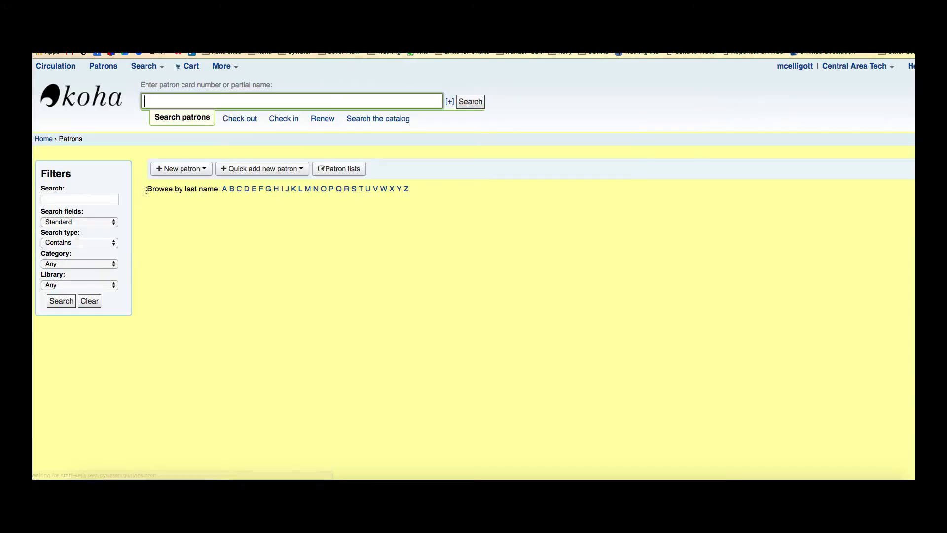
# Start a Quick add Young adult patron, view the full form, then return to the brief form.
pyautogui.click(275, 169)
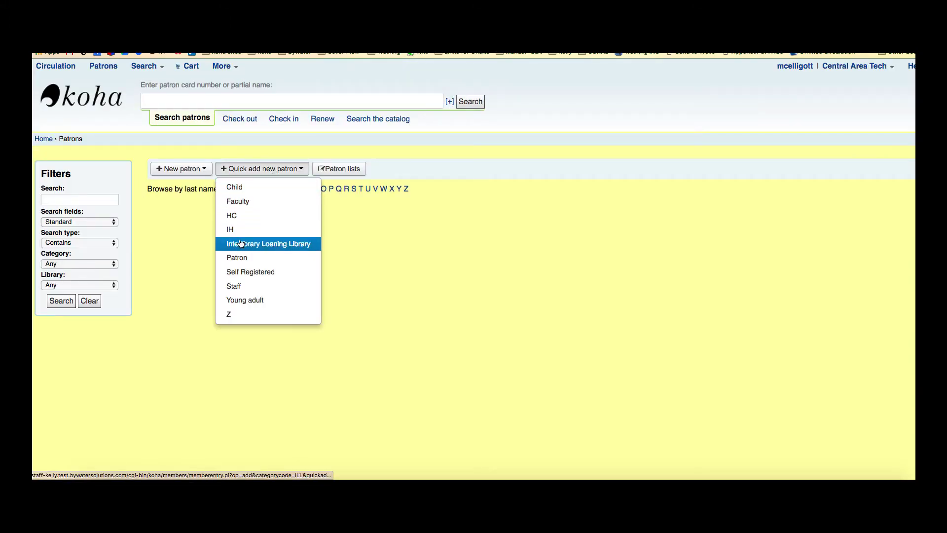
pyautogui.click(240, 299)
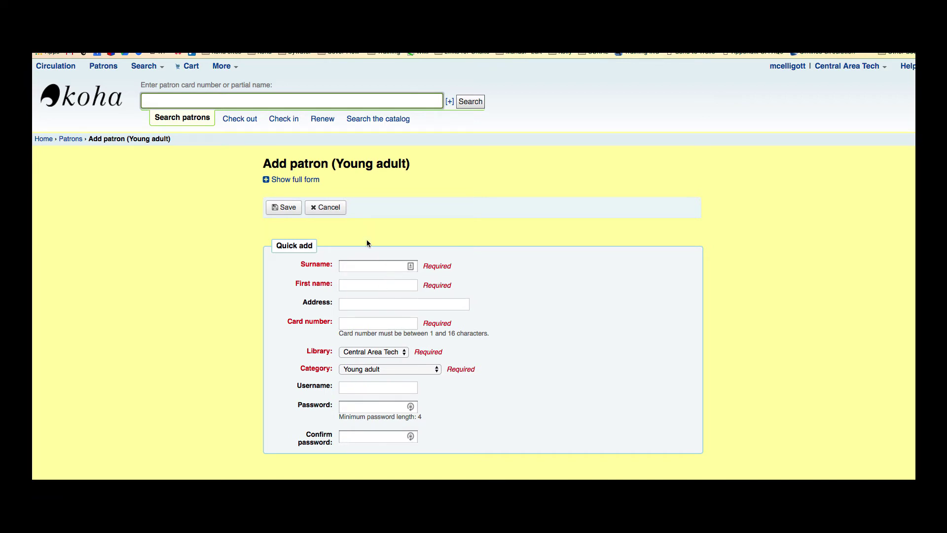
pyautogui.click(287, 183)
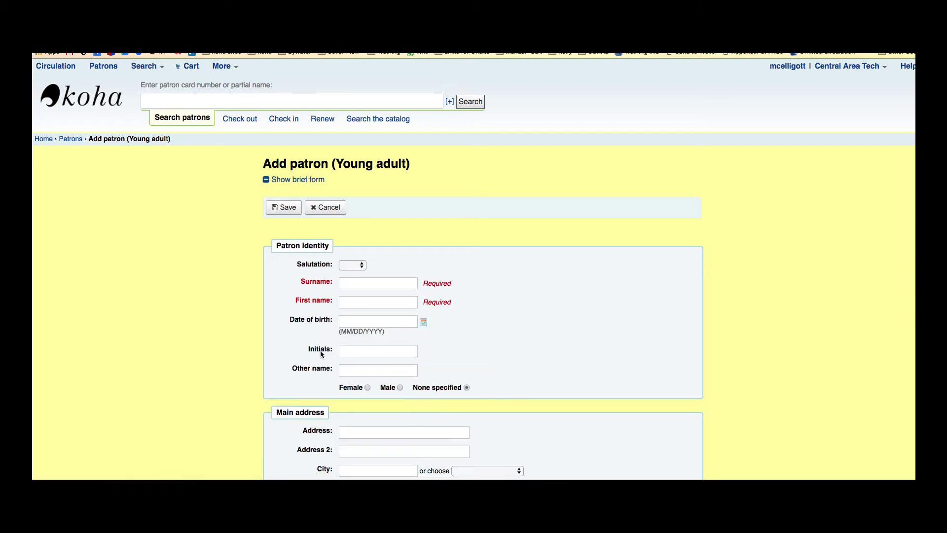
pyautogui.scroll(-5, 462, 381)
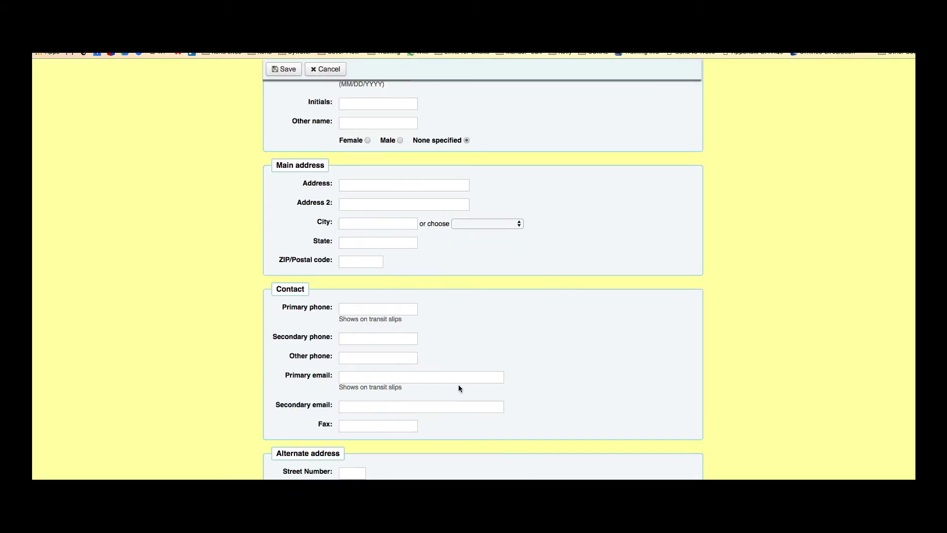
pyautogui.scroll(5, 458, 385)
pyautogui.click(292, 180)
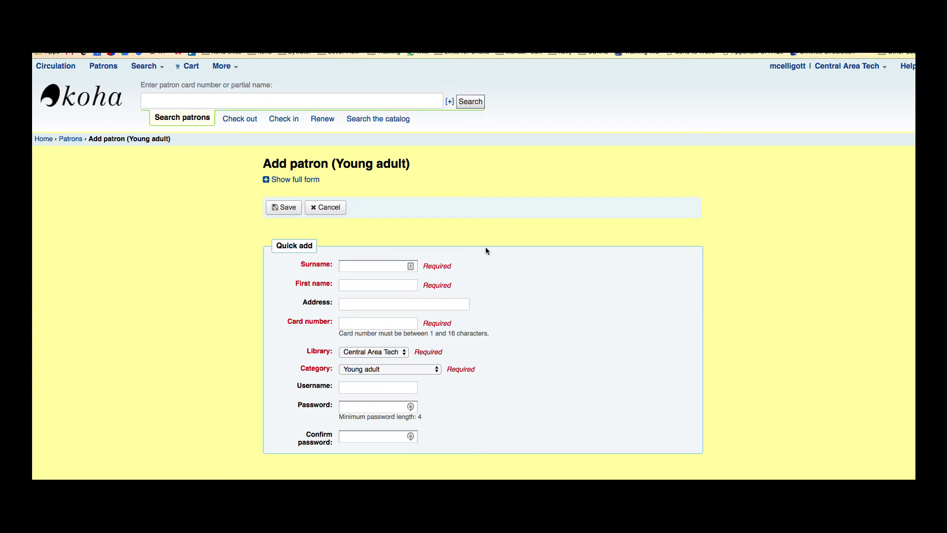
pyautogui.click(87, 100)
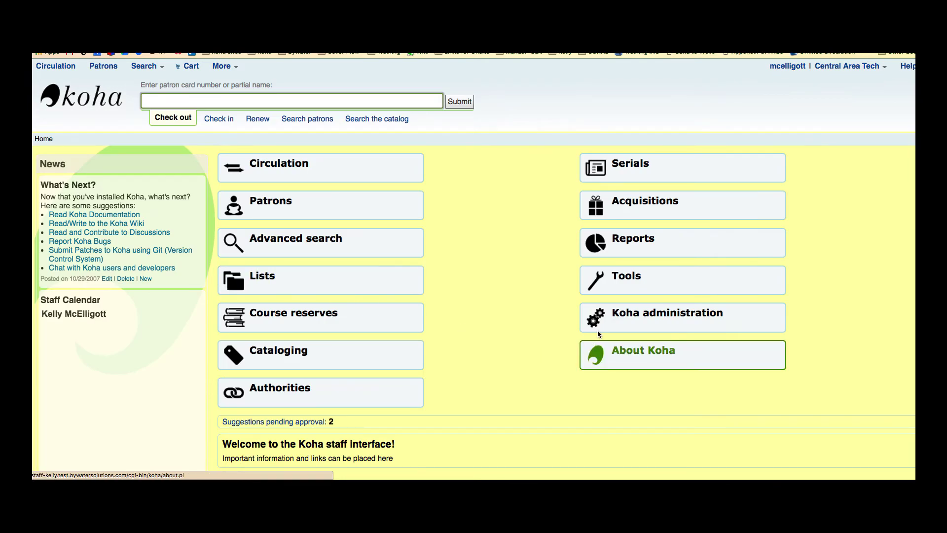
pyautogui.click(612, 327)
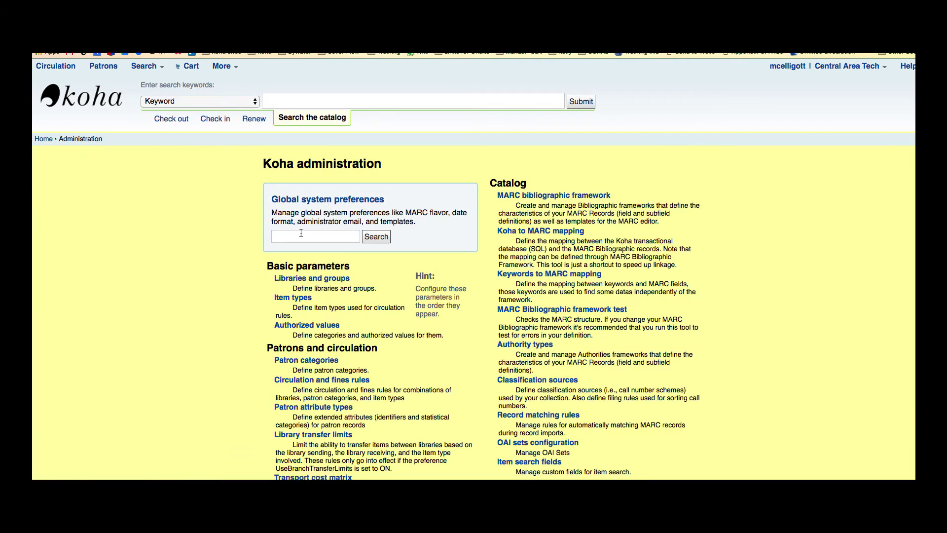
pyautogui.click(301, 233)
pyautogui.write('quickadd')
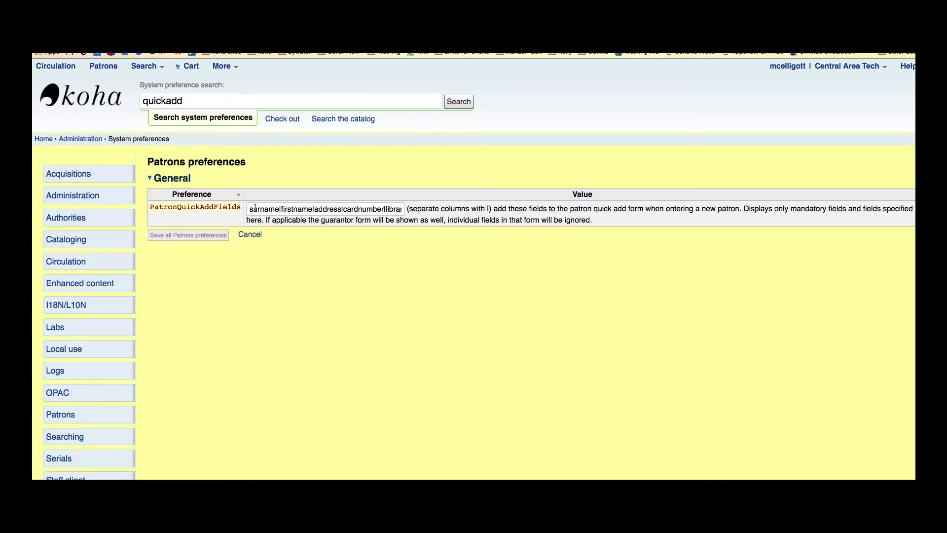
pyautogui.moveTo(249, 209); pyautogui.dragTo(416, 212)
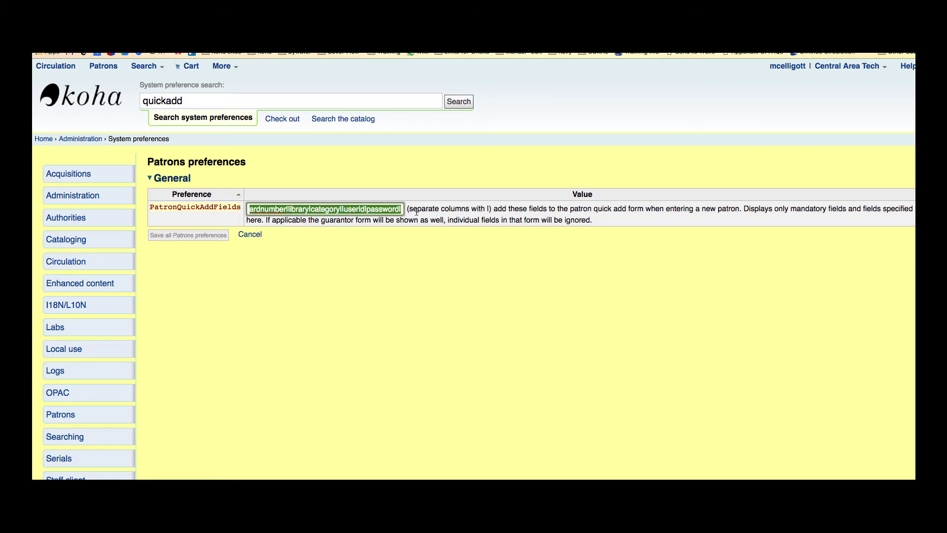
pyautogui.click(443, 182)
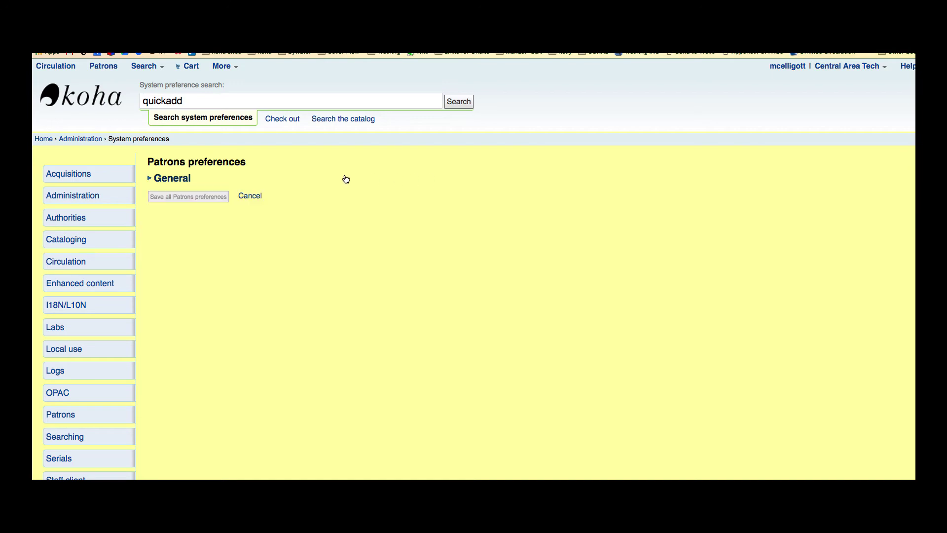
pyautogui.click(166, 181)
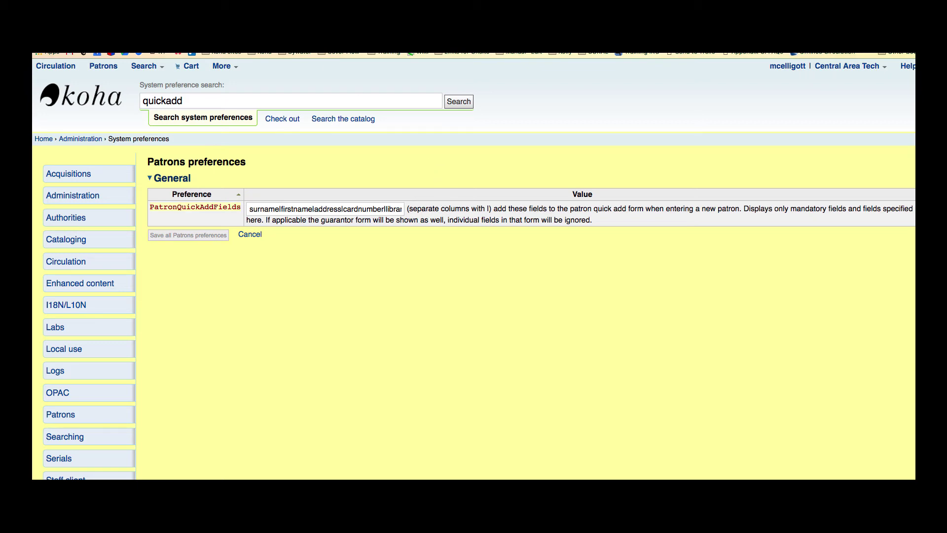
# In the SchemaSpy borrowers table, scroll down the columns and select the 'email' column name.
pyautogui.hotkey('ctrl', 'Tab')
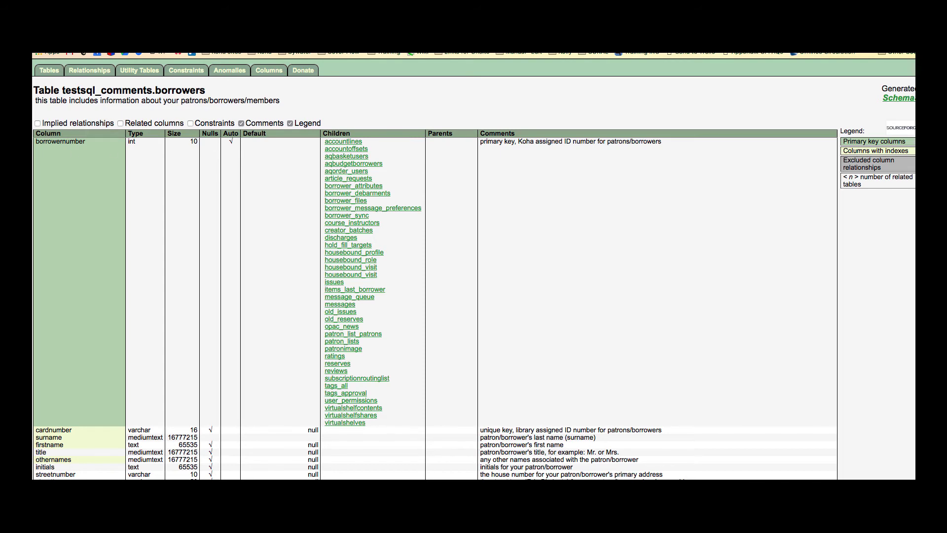
pyautogui.scroll(-4, 76, 272)
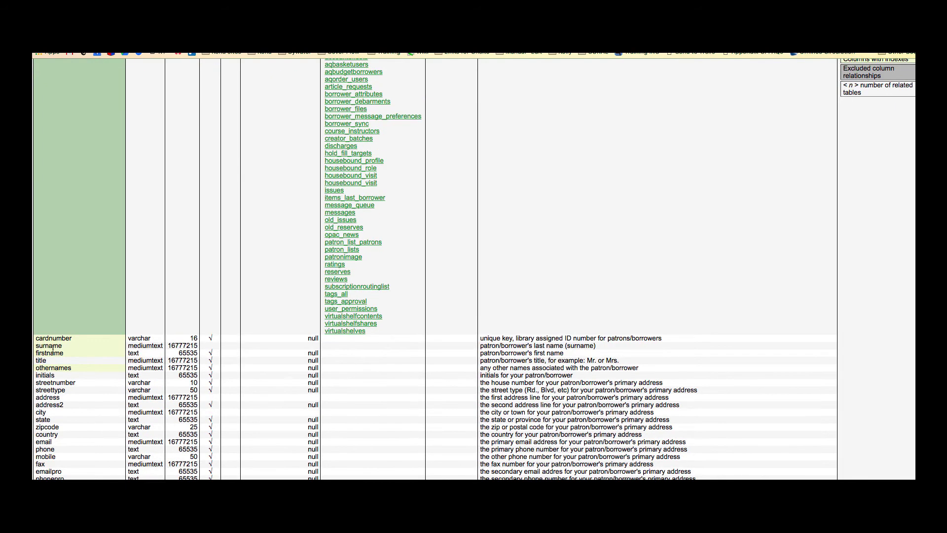
pyautogui.scroll(-2, 53, 350)
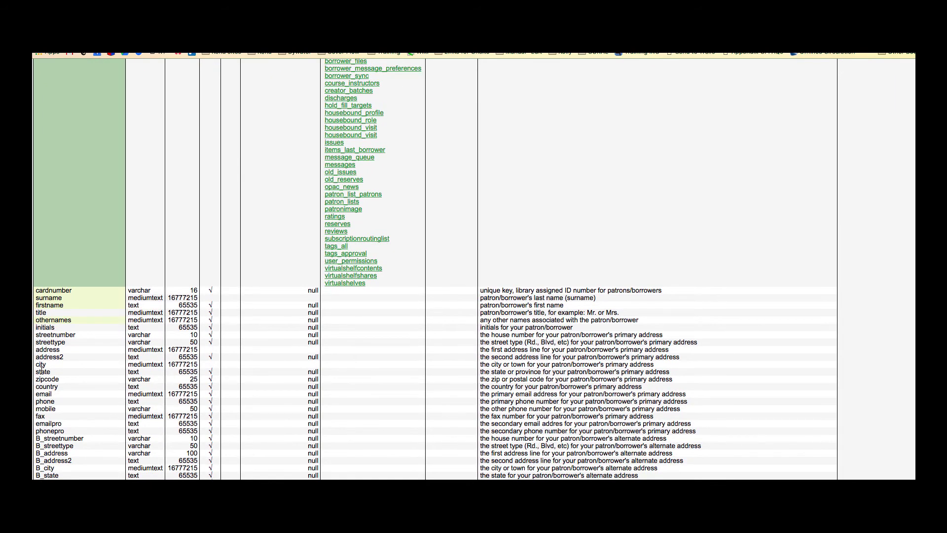
pyautogui.scroll(-1, 42, 369)
pyautogui.scroll(-2, 43, 359)
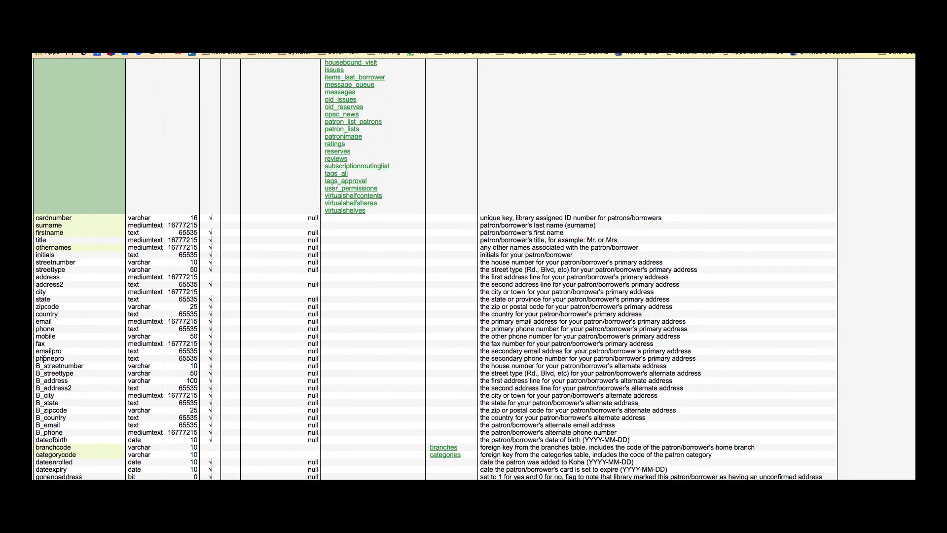
pyautogui.scroll(-2, 44, 359)
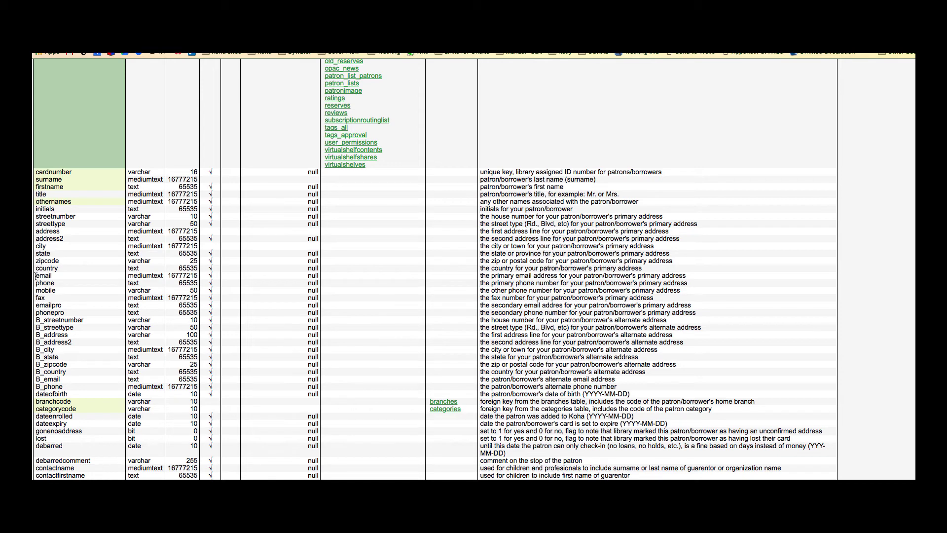
pyautogui.moveTo(36, 276); pyautogui.dragTo(52, 279)
# Insert 'email|' after address in PatronQuickAddFields and save the Patrons preferences.
pyautogui.hotkey('ctrl', 'Tab')
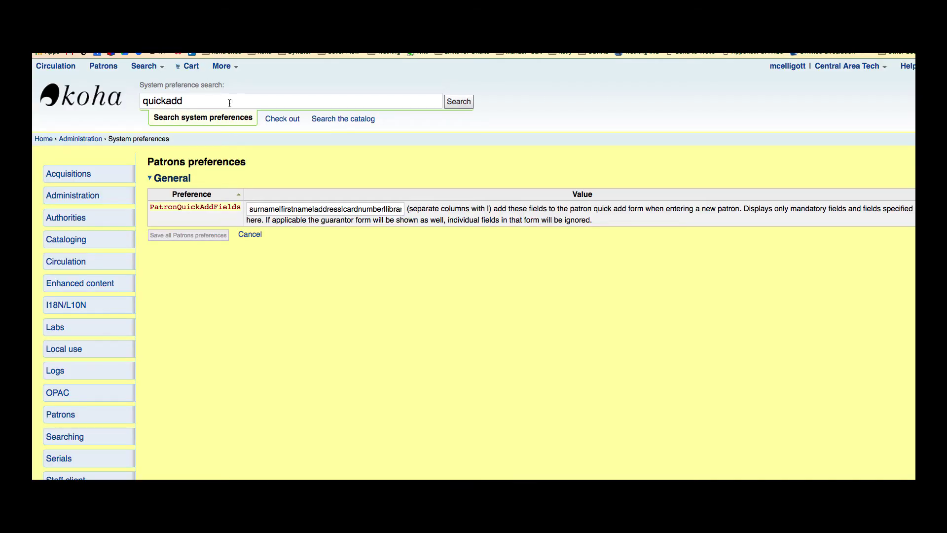
pyautogui.click(343, 210)
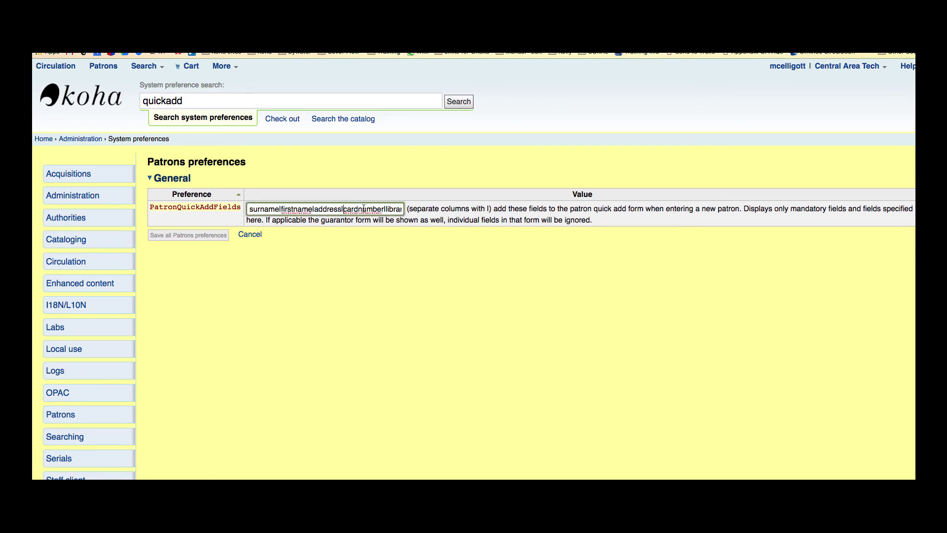
pyautogui.write('email|')
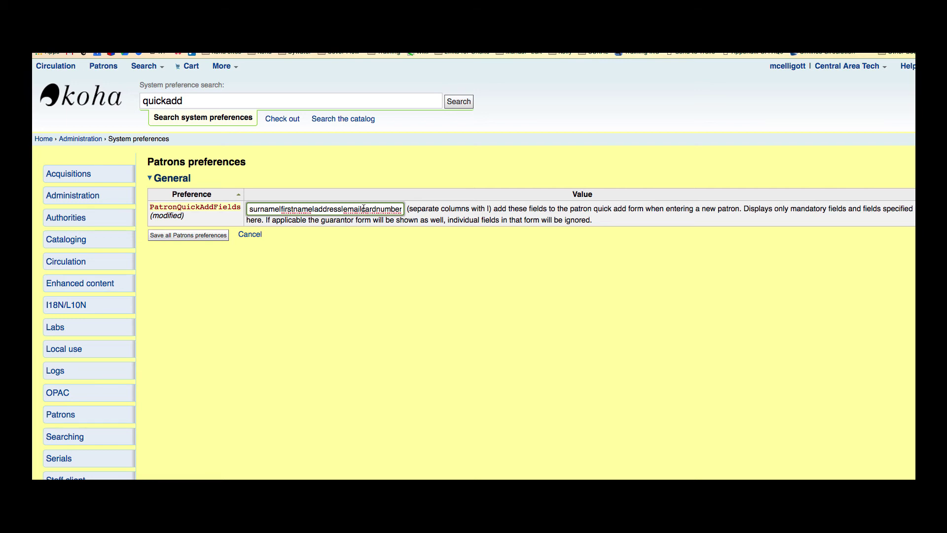
pyautogui.write('|')
pyautogui.click(214, 239)
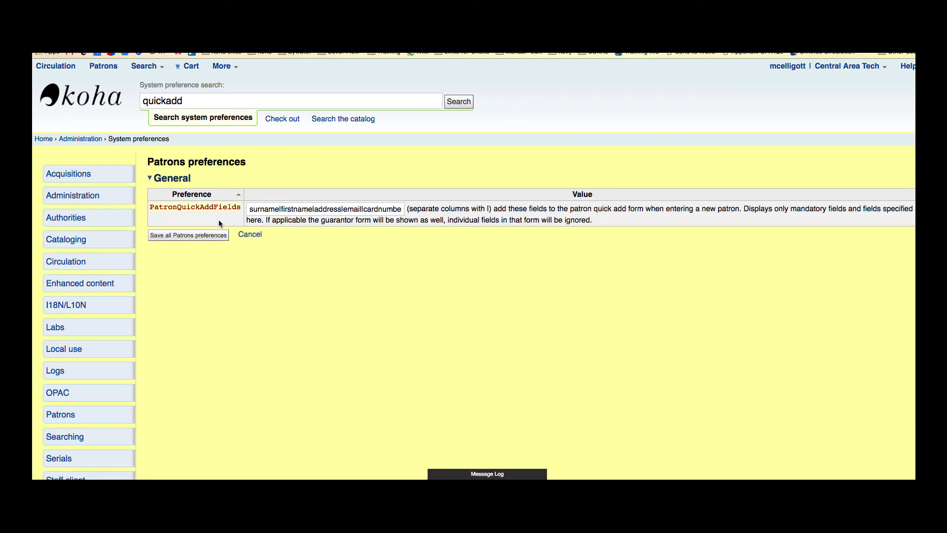
# From Patrons, start a Quick add Young adult patron and scroll to the new Primary email field.
pyautogui.click(107, 68)
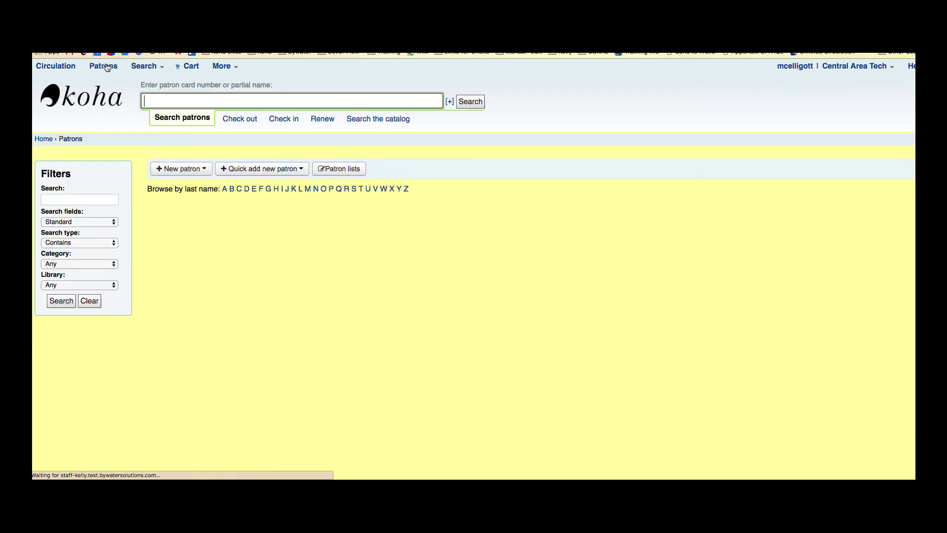
pyautogui.click(252, 169)
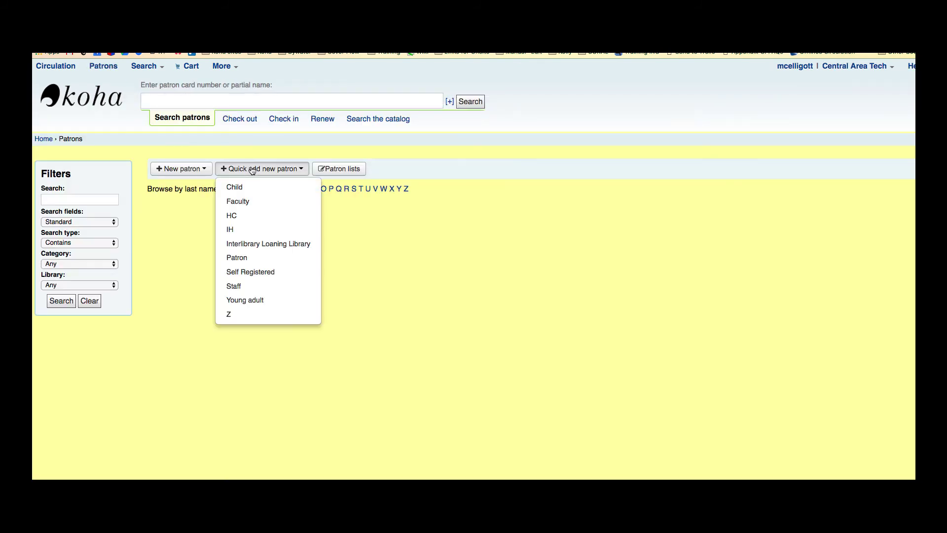
pyautogui.click(251, 300)
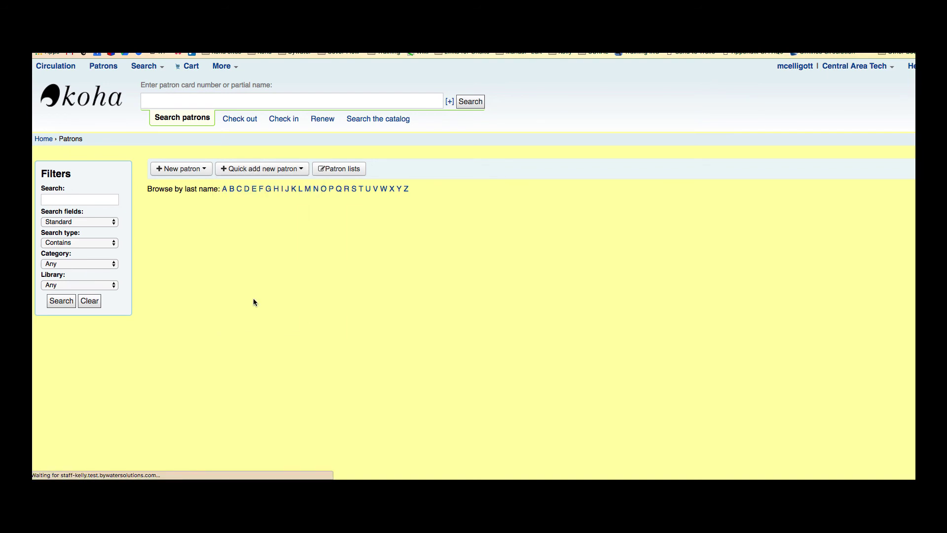
pyautogui.scroll(-2, 178, 350)
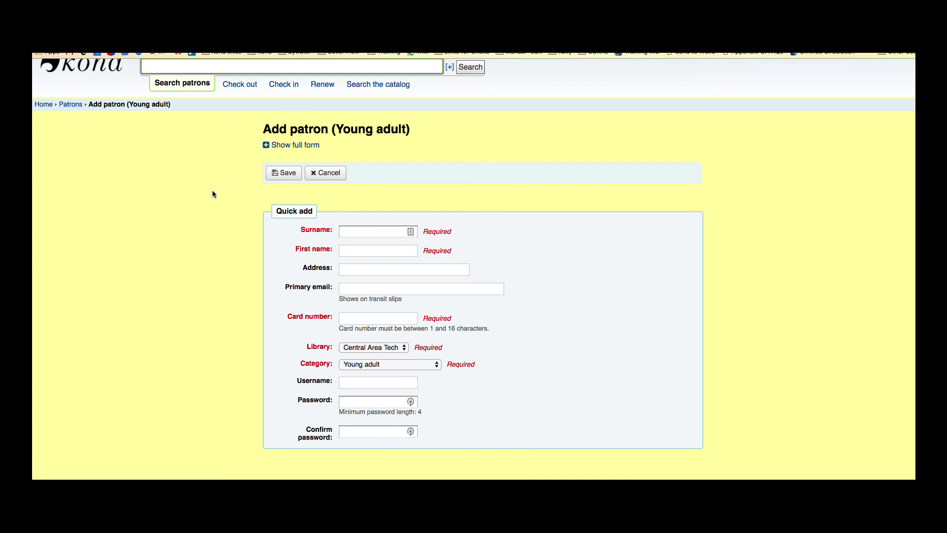
# Go to Administration via More and enter 'mandatory' in the global system preferences search.
pyautogui.scroll(2, 131, 118)
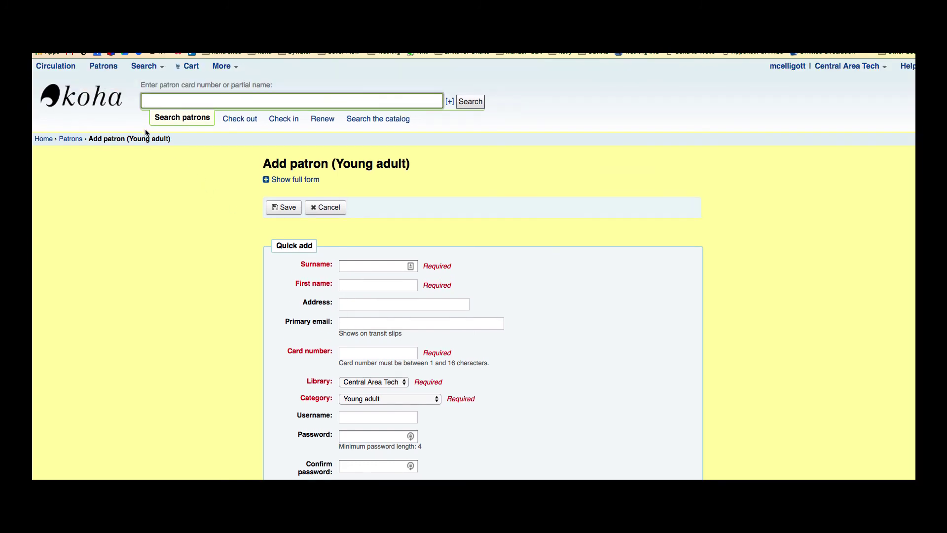
pyautogui.click(222, 68)
pyautogui.click(259, 197)
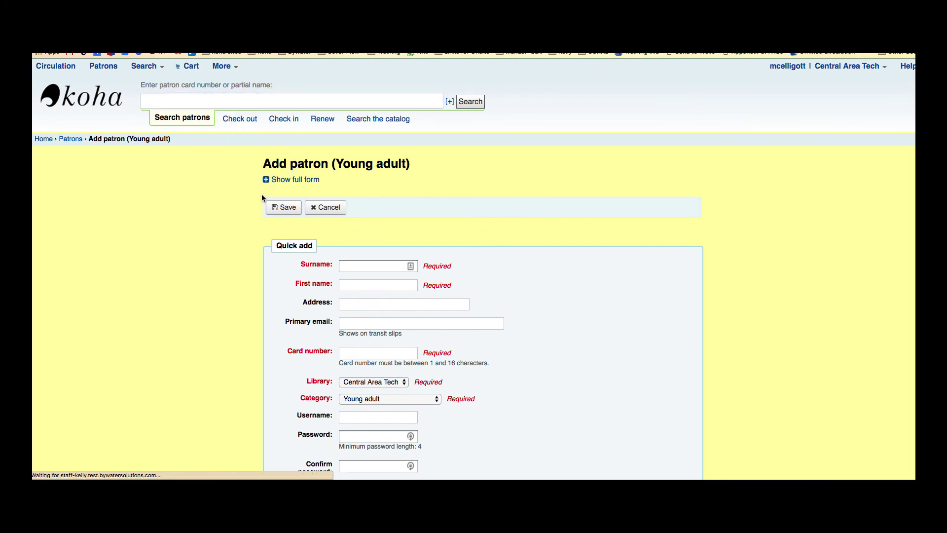
pyautogui.click(280, 236)
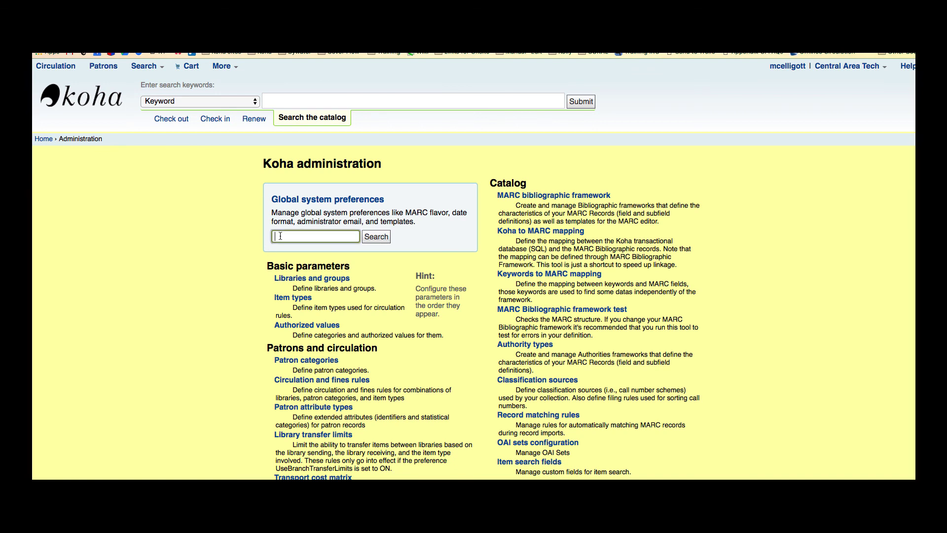
pyautogui.write('mandatory')
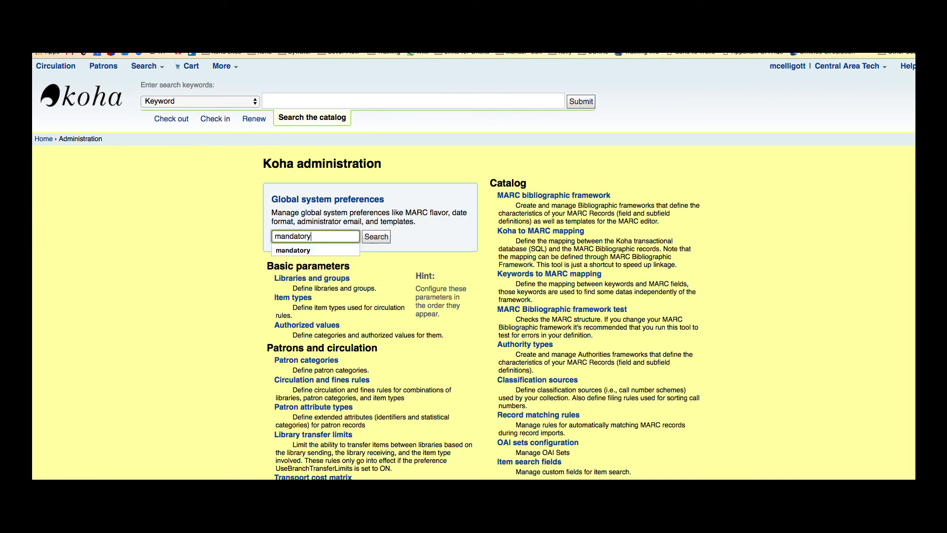